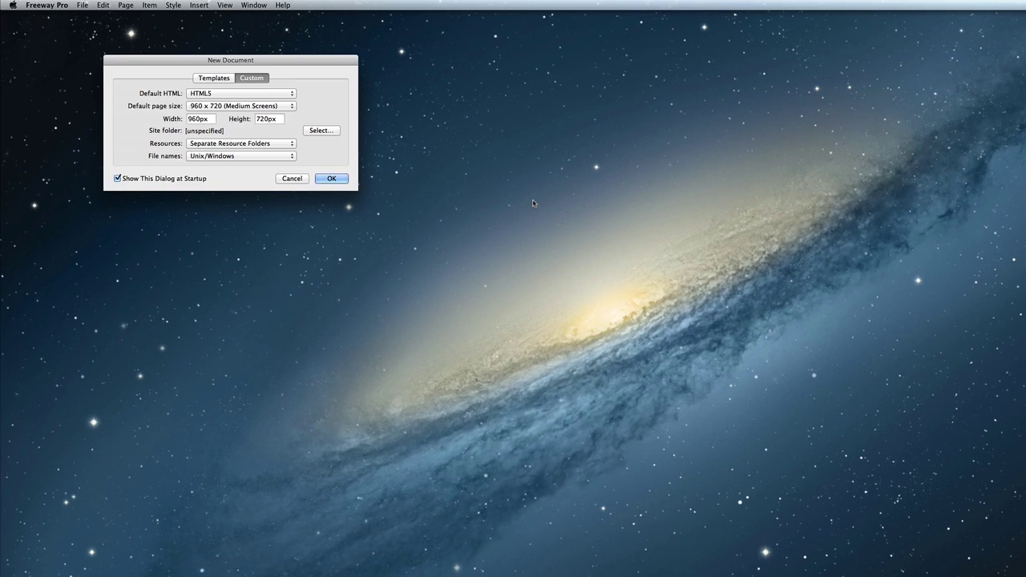
- Set Documents/Freeway Pro Overview/Site Folder as the site folder and create the untitled page
{"action": "left_click", "coordinate": [320, 130]}
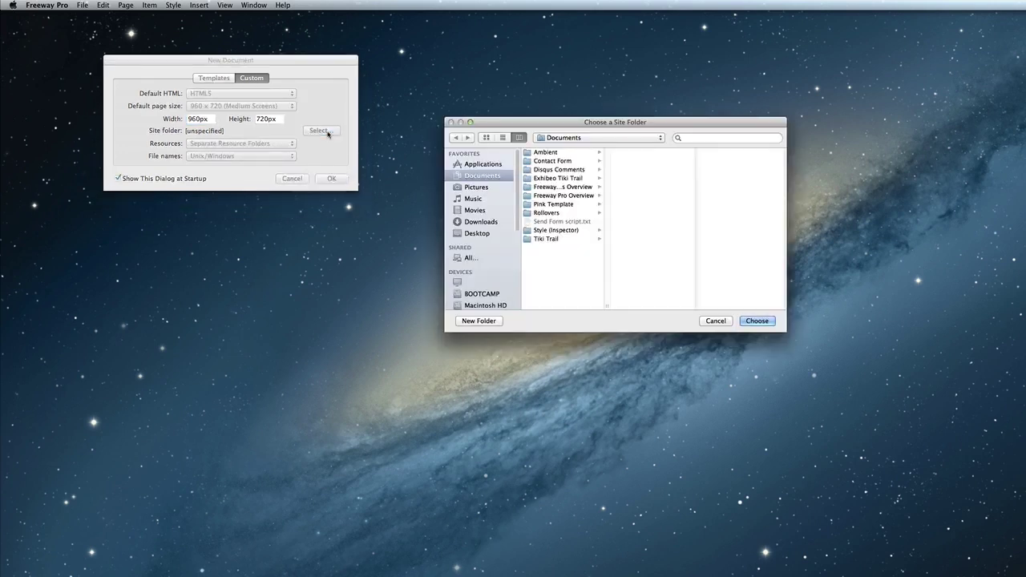
{"action": "left_click", "coordinate": [555, 196]}
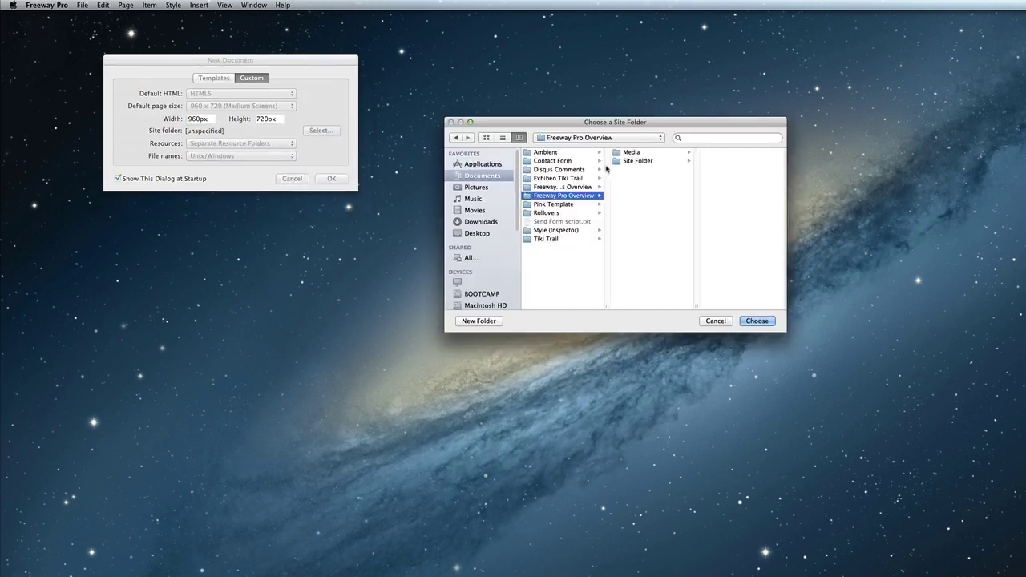
{"action": "left_click", "coordinate": [627, 163]}
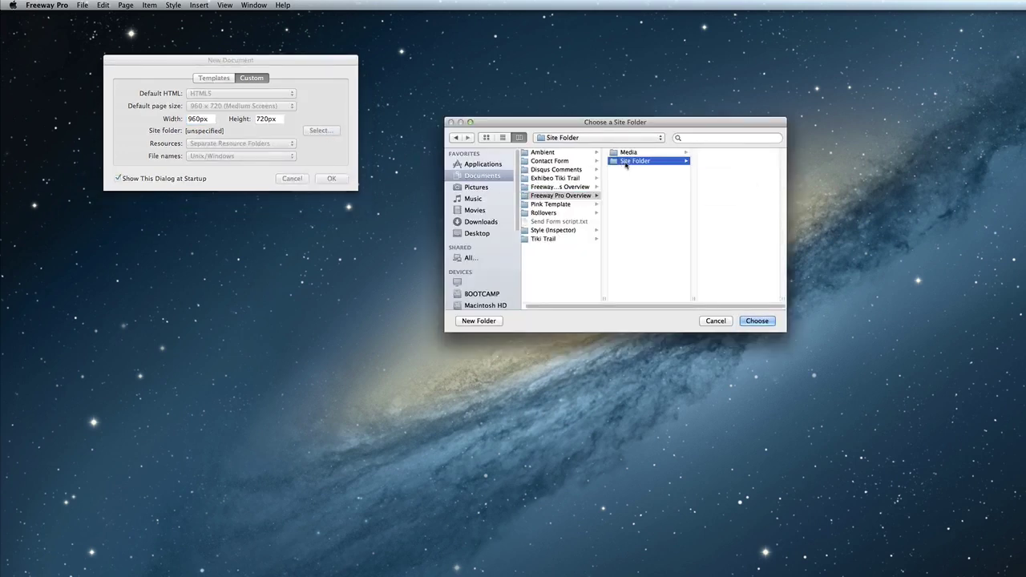
{"action": "left_click", "coordinate": [757, 321]}
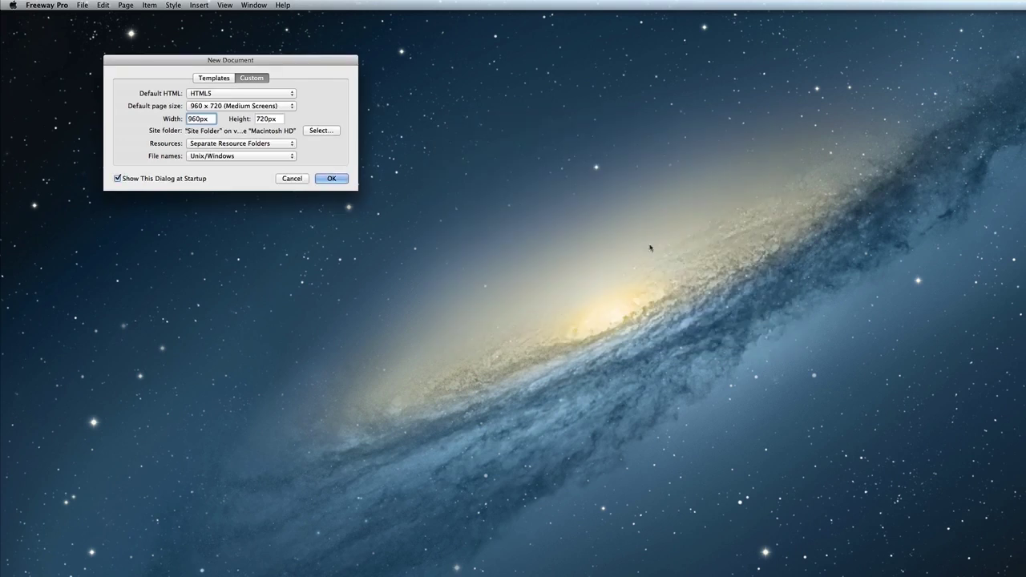
{"action": "left_click", "coordinate": [332, 179]}
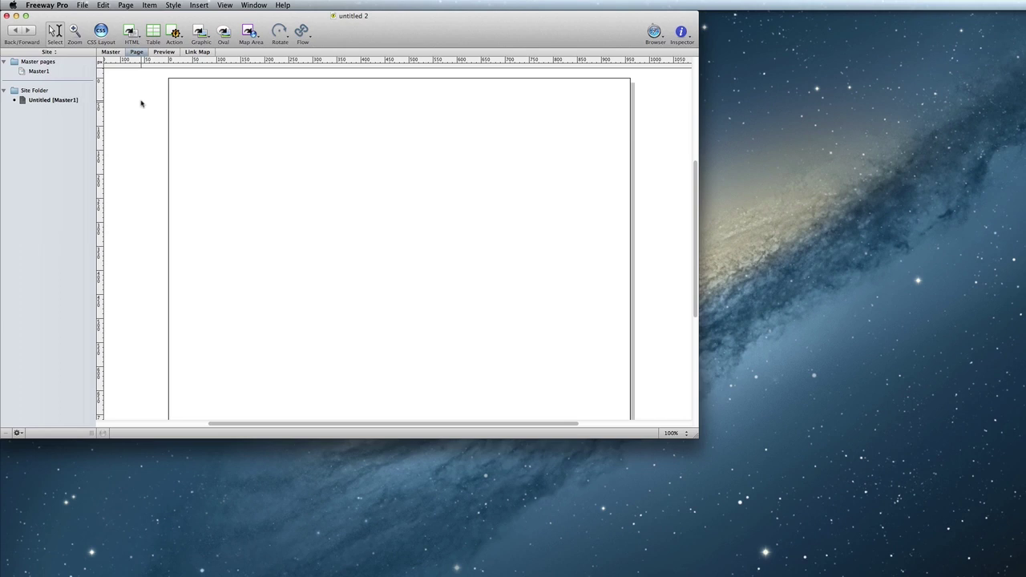
- Draw an HTML text box on the left side of the page
{"action": "left_click", "coordinate": [130, 32]}
{"action": "left_click_drag", "start_coordinate": [177, 89], "coordinate": [393, 381]}
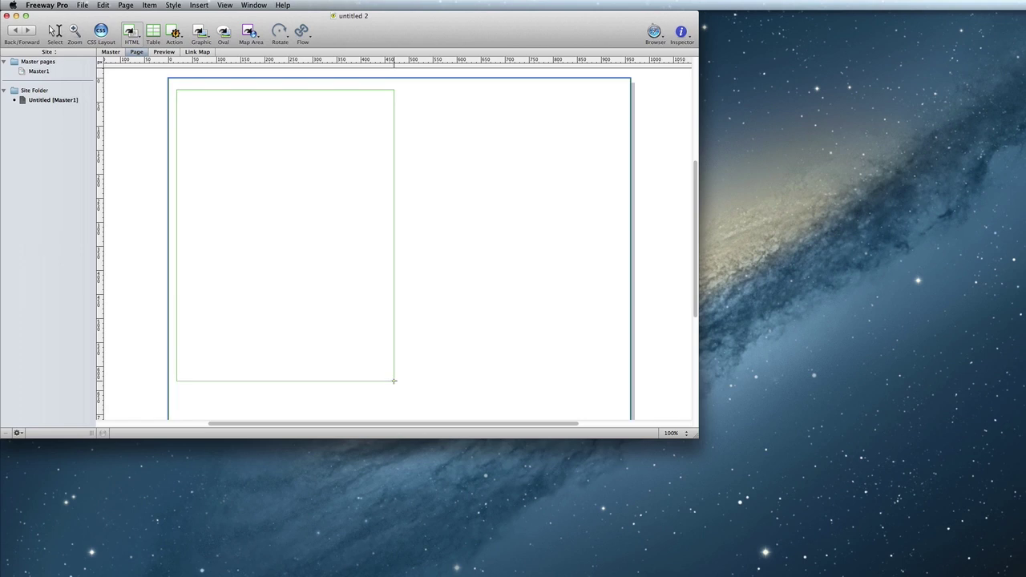
{"action": "left_click_drag", "start_coordinate": [394, 381], "coordinate": [394, 381]}
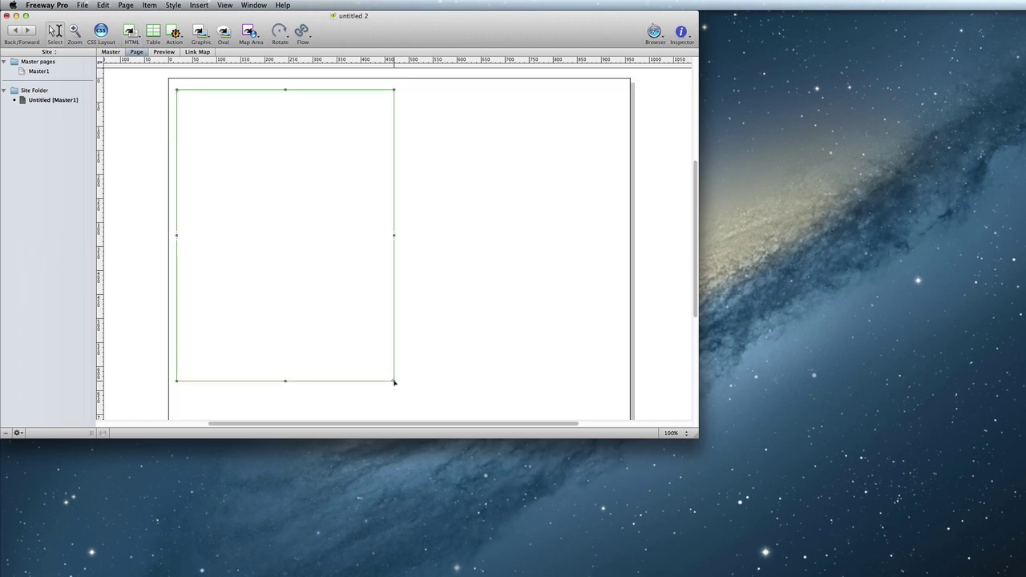
- Type 'This is my text!' and 'This is even more text' as two lines in the box
{"action": "double_click", "coordinate": [279, 154]}
{"action": "type", "text": "Th"}
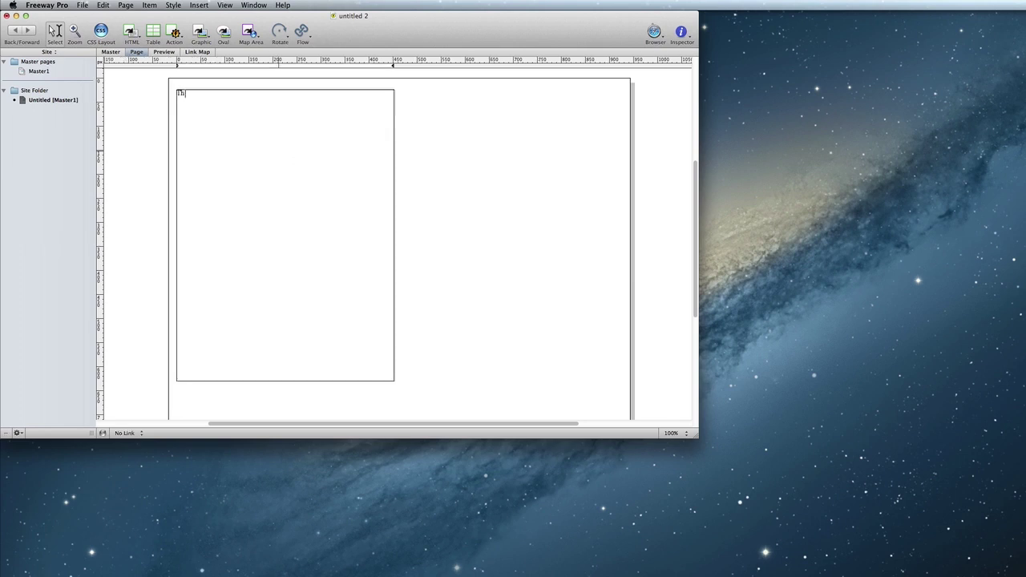
{"action": "type", "text": "is is my text!"}
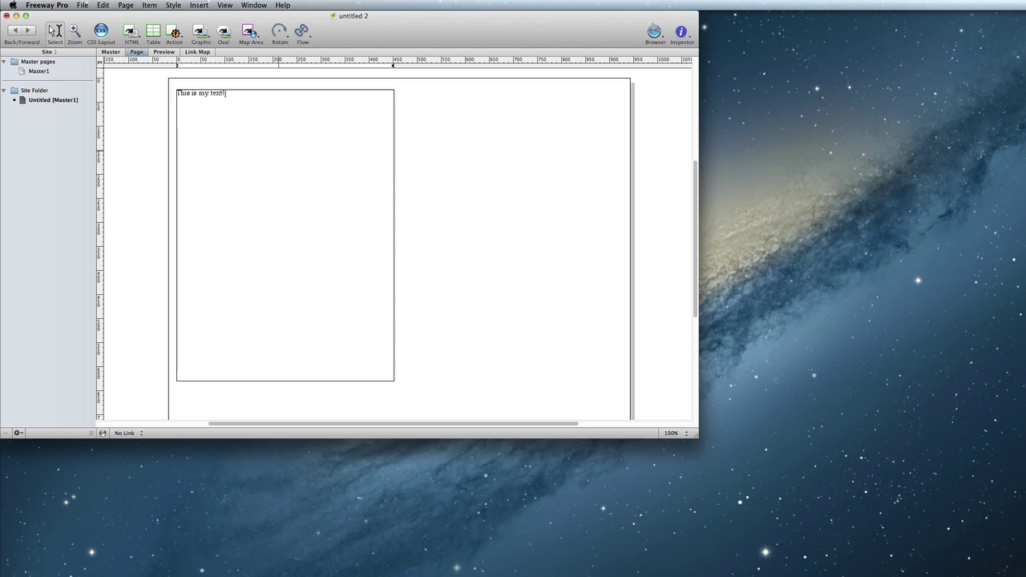
{"action": "left_click", "coordinate": [418, 167]}
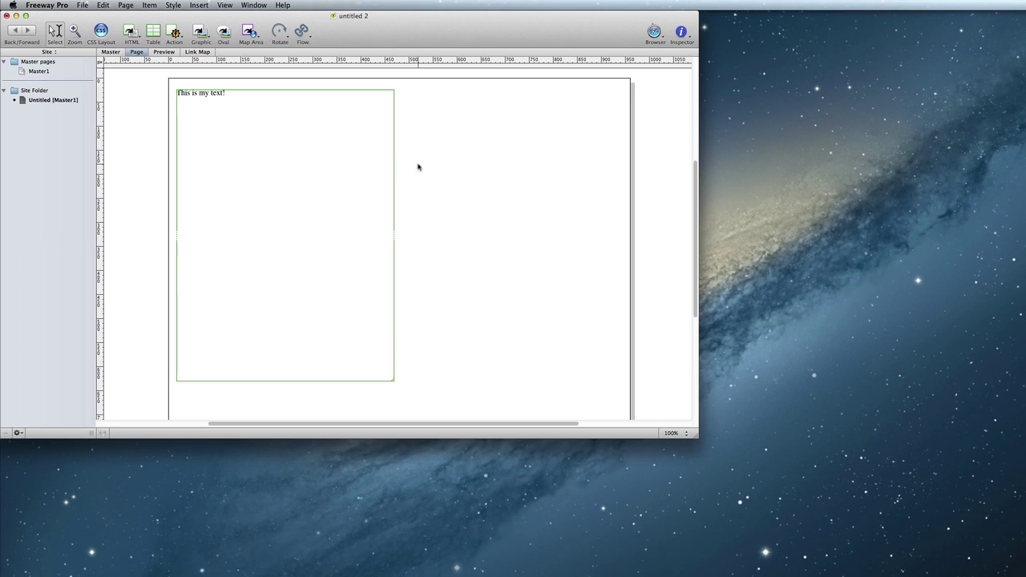
{"action": "left_click", "coordinate": [262, 183]}
{"action": "key", "text": "Return"}
{"action": "type", "text": "This is e"}
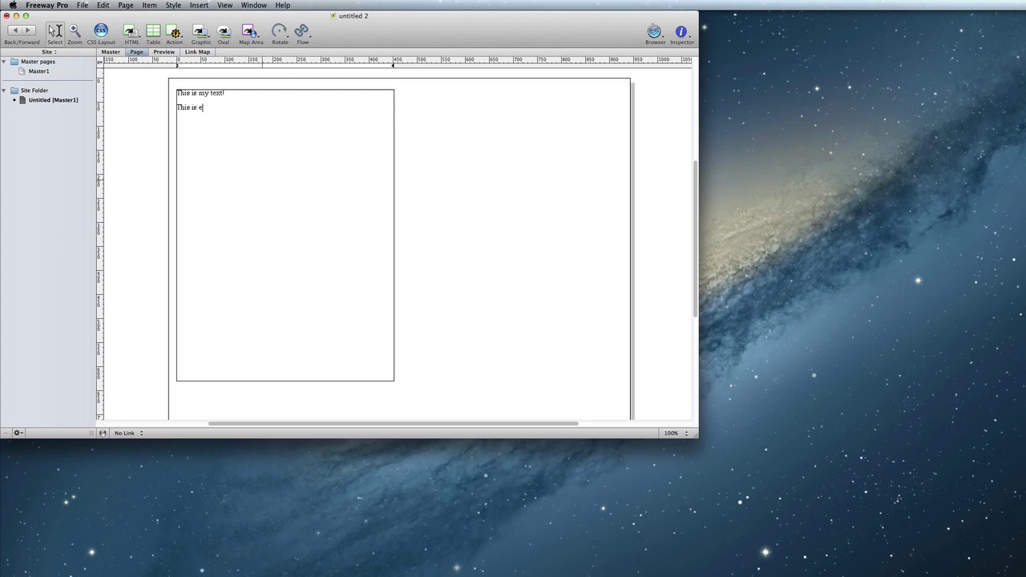
{"action": "type", "text": "ven more text."}
{"action": "key", "text": "Escape"}
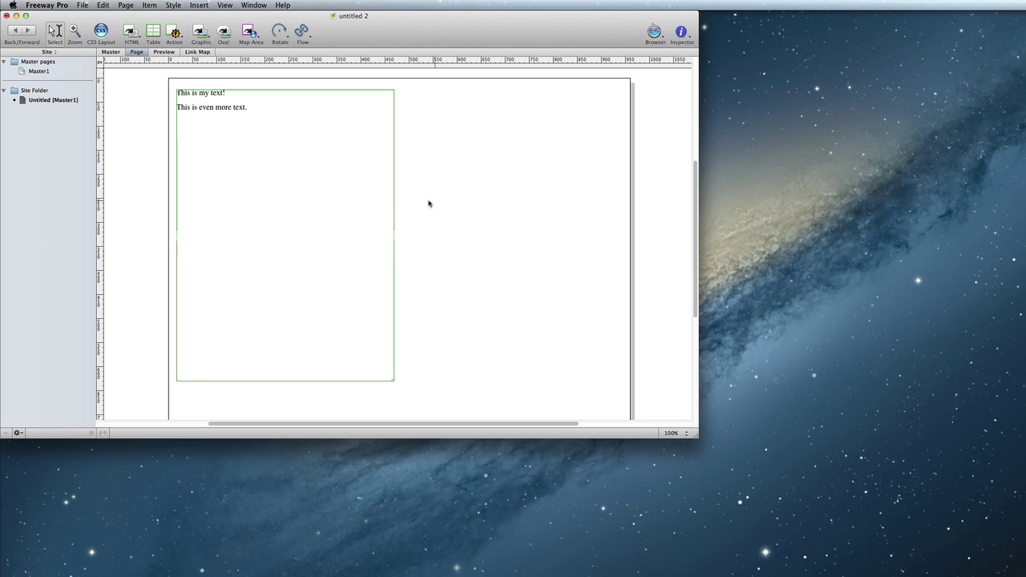
- Import lorem ipsum.txt from Freeway Pro Overview/Media into the text box below the typed lines
{"action": "double_click", "coordinate": [304, 206]}
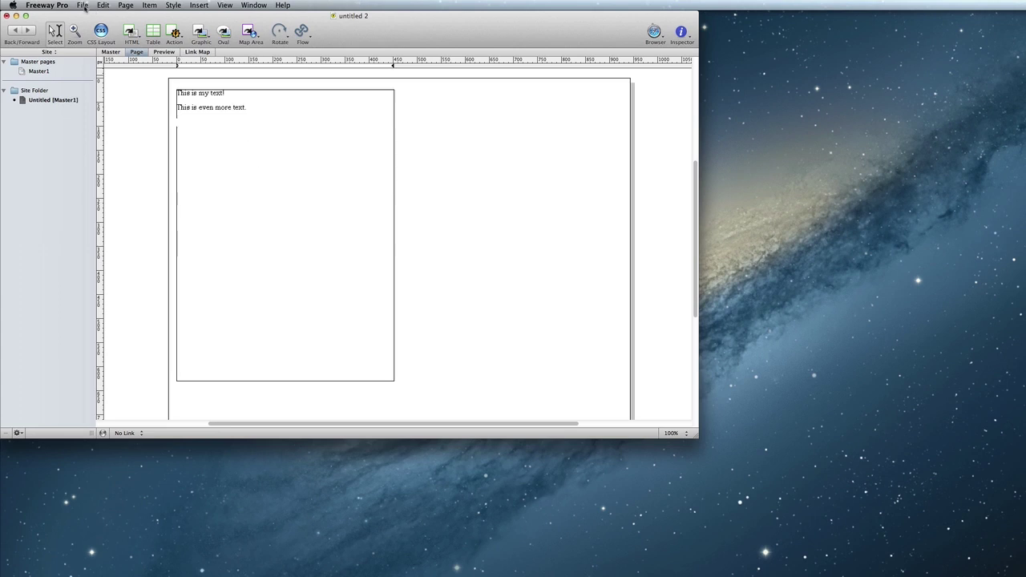
{"action": "left_click", "coordinate": [82, 5]}
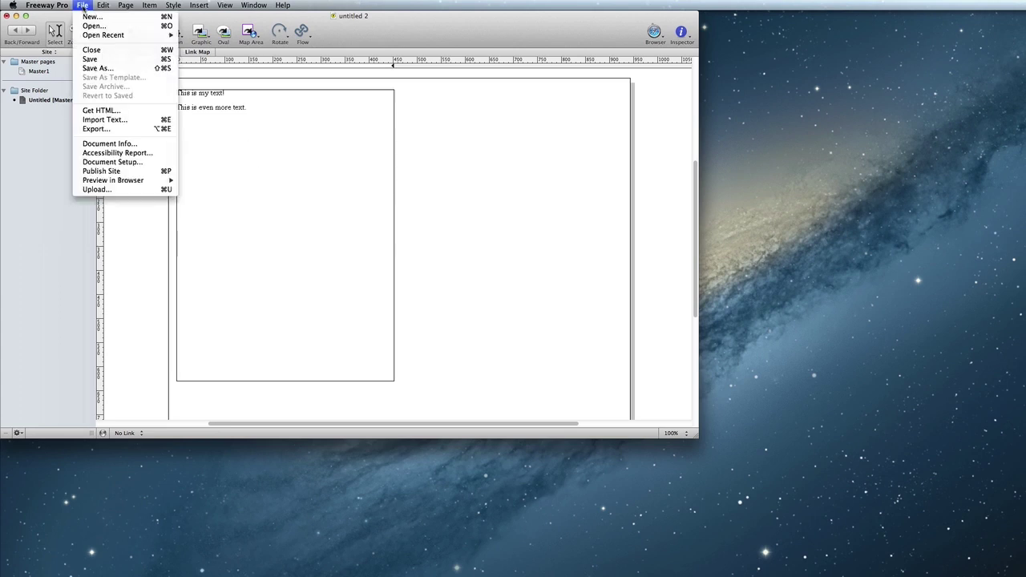
{"action": "left_click", "coordinate": [138, 120]}
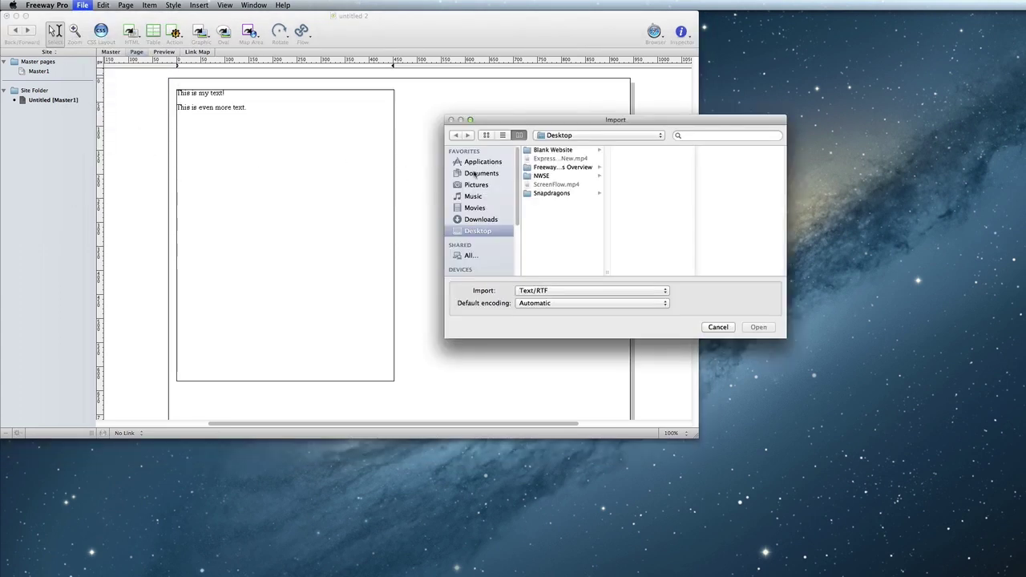
{"action": "left_click", "coordinate": [480, 174]}
{"action": "left_click", "coordinate": [562, 193]}
{"action": "left_click", "coordinate": [627, 150]}
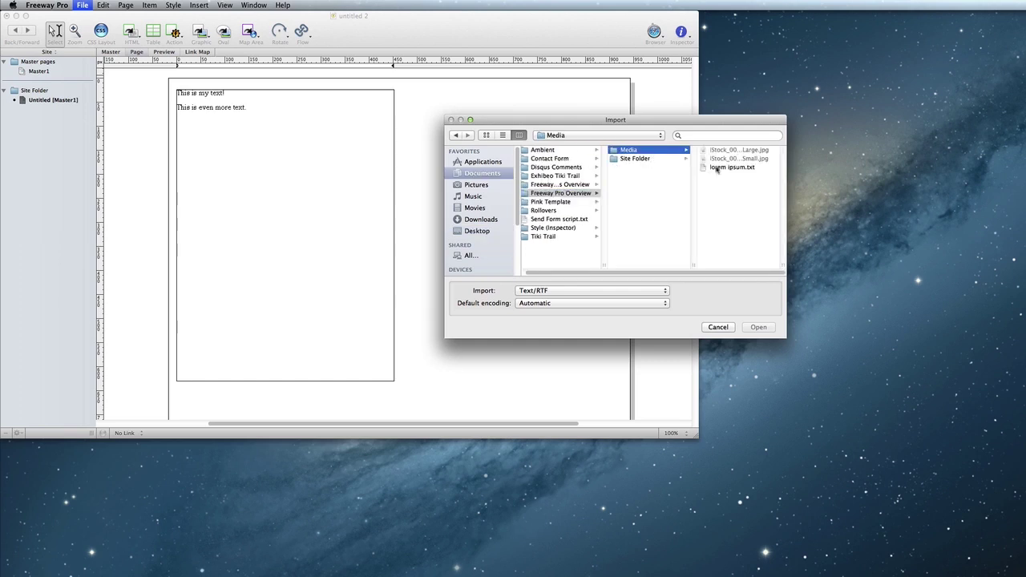
{"action": "left_click", "coordinate": [719, 167]}
{"action": "left_click", "coordinate": [770, 330]}
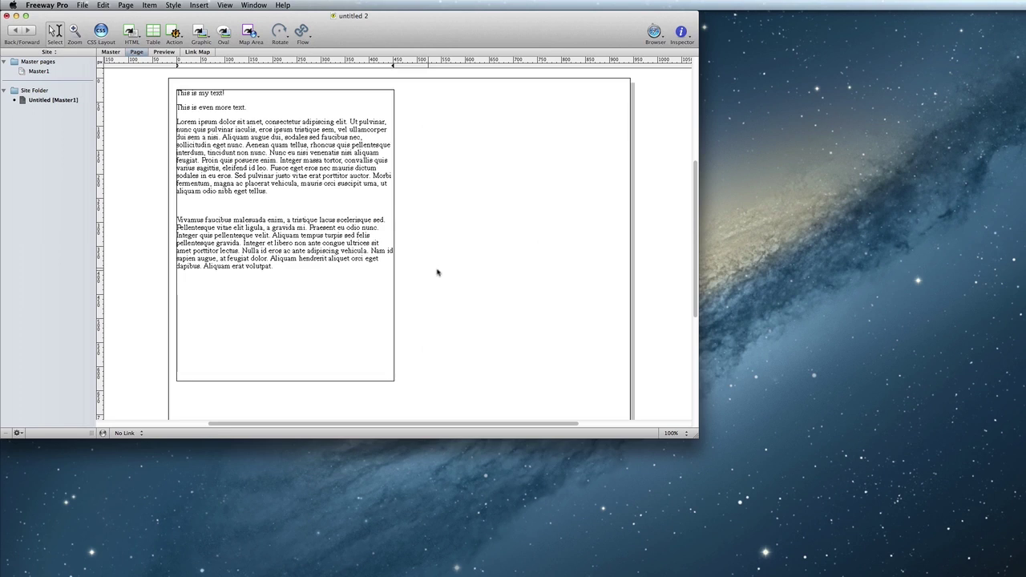
{"action": "key", "text": "Escape"}
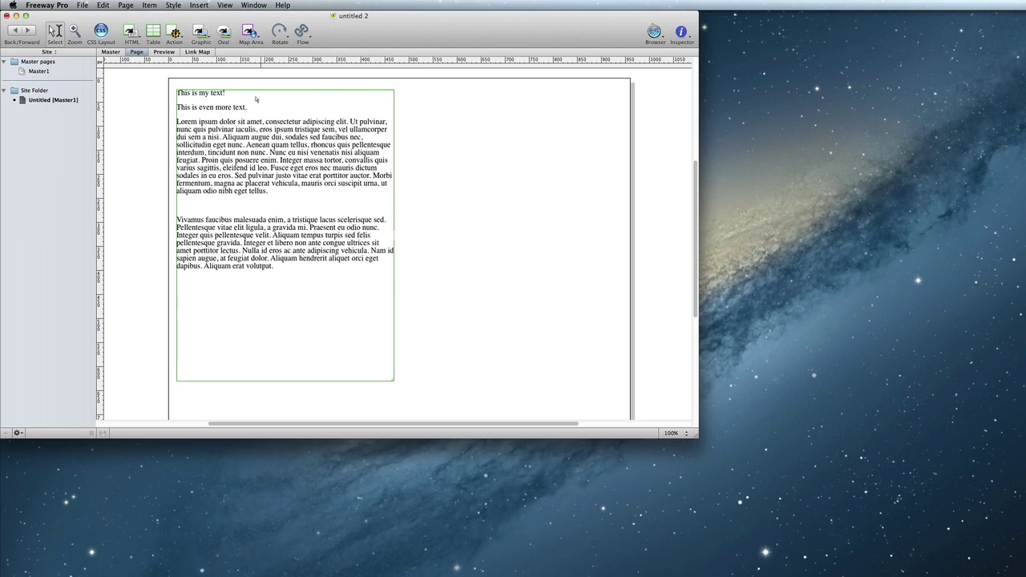
{"action": "left_click", "coordinate": [201, 32]}
{"action": "left_click_drag", "start_coordinate": [400, 89], "coordinate": [627, 240]}
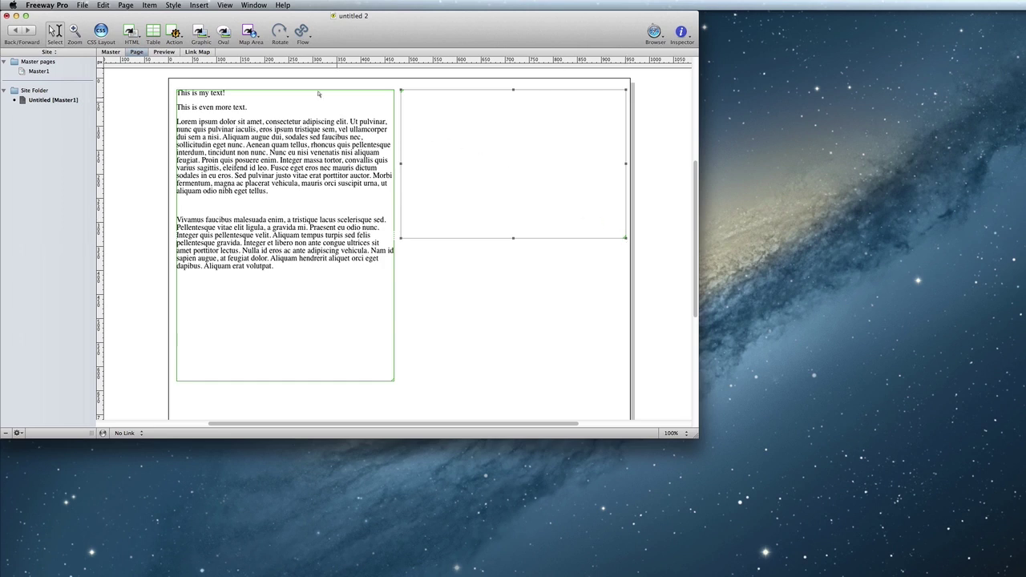
{"action": "left_click", "coordinate": [82, 5]}
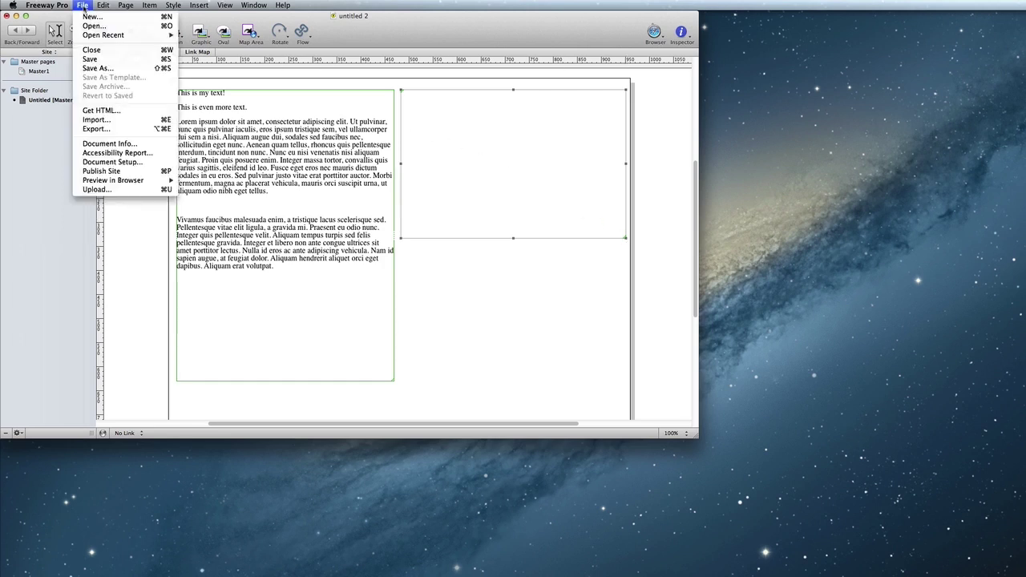
{"action": "left_click", "coordinate": [87, 120]}
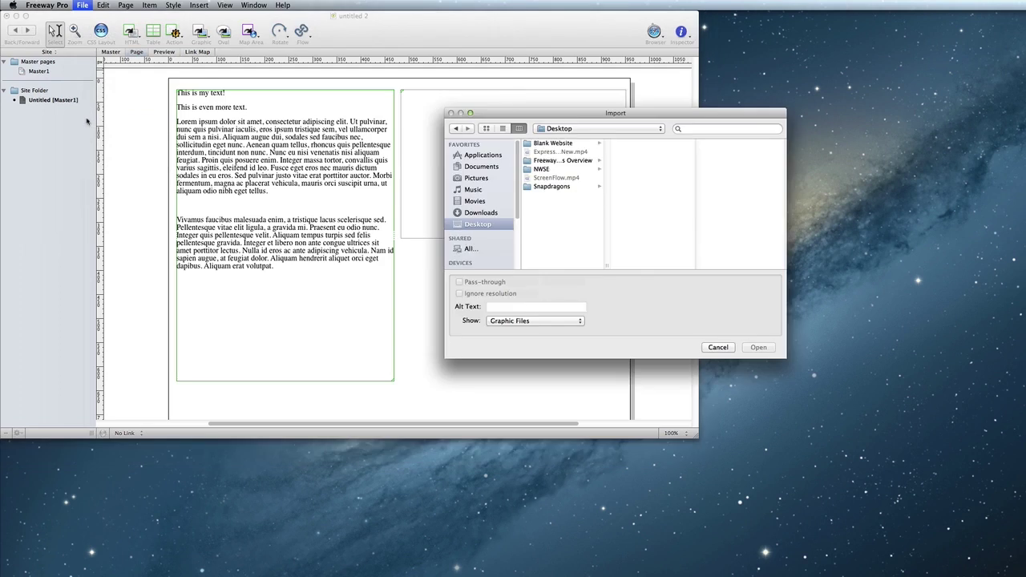
{"action": "left_click", "coordinate": [506, 167]}
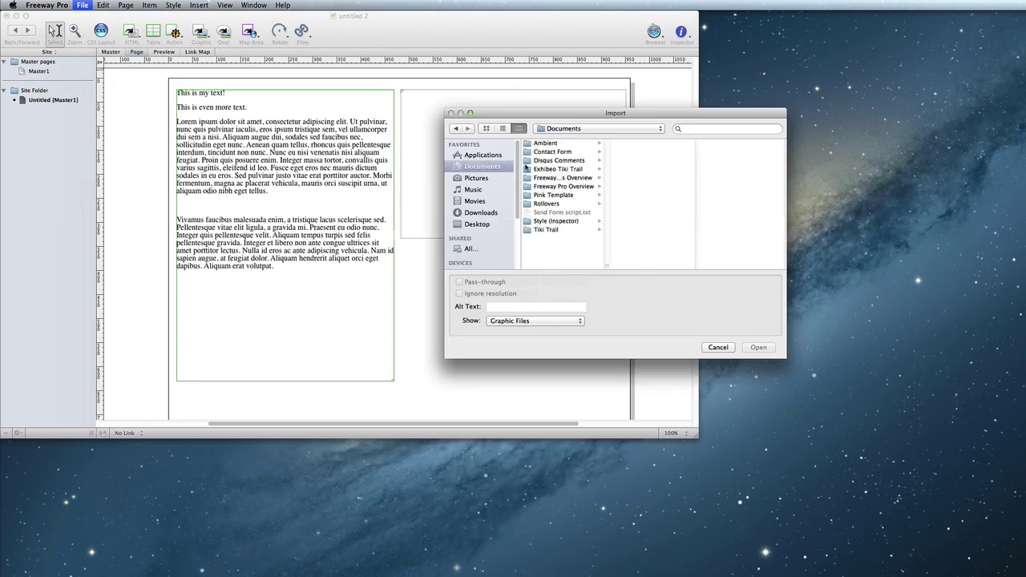
{"action": "left_click", "coordinate": [556, 186]}
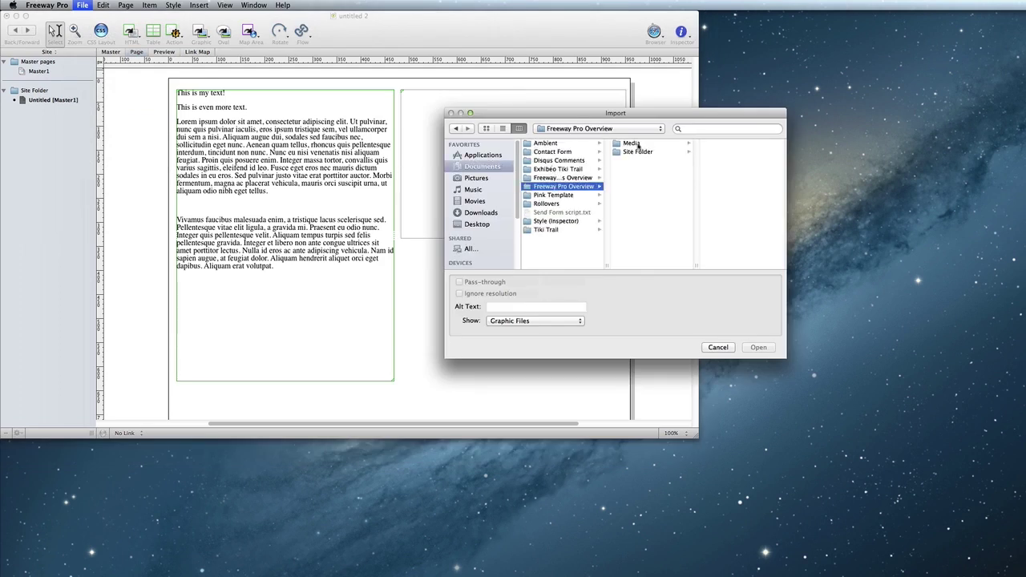
{"action": "left_click", "coordinate": [639, 145]}
{"action": "left_click", "coordinate": [721, 144]}
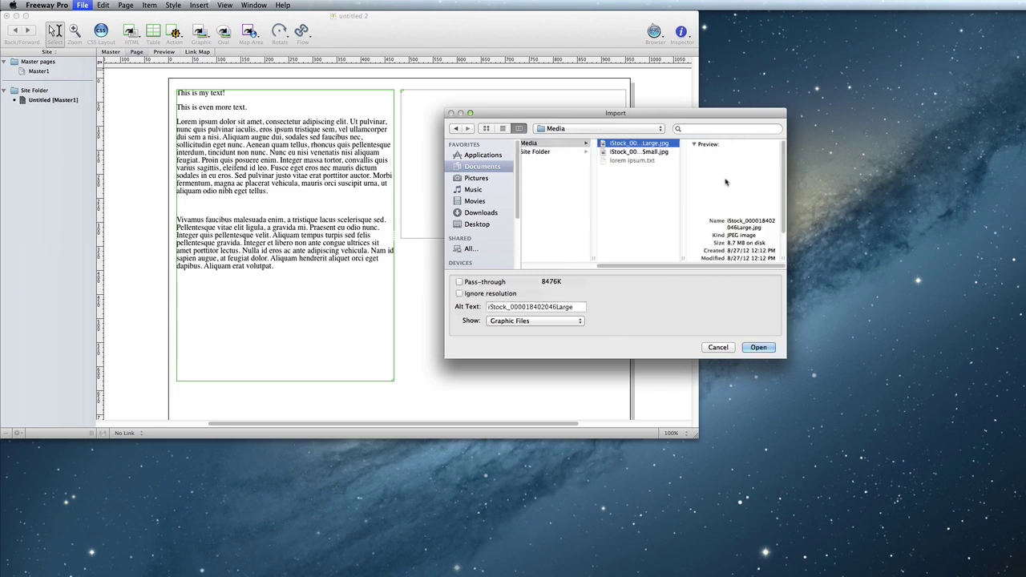
{"action": "left_click", "coordinate": [763, 346]}
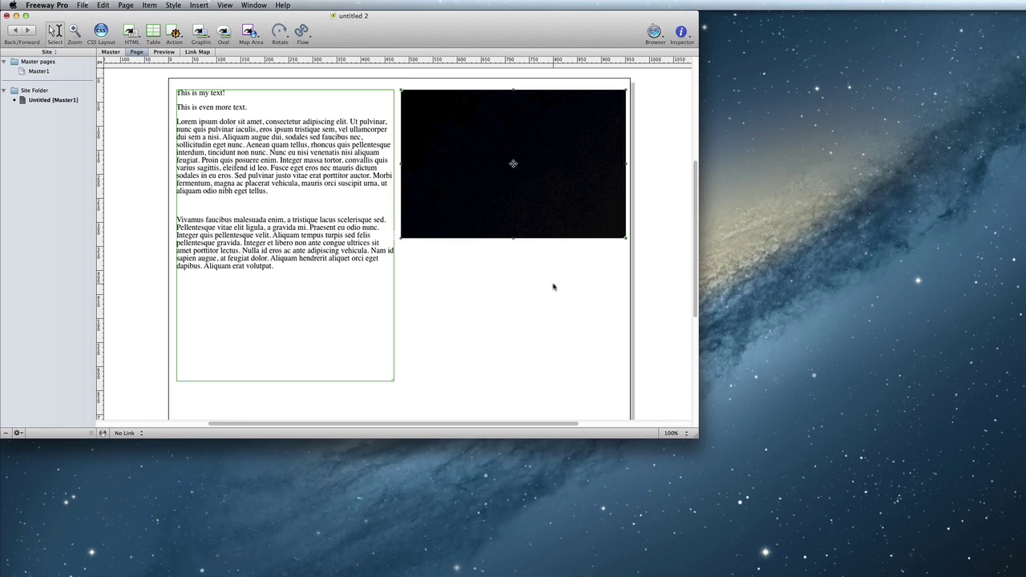
- Apply Scale and Pad to the bulldog photo, then fit the picture box to its content
{"action": "left_click", "coordinate": [151, 5]}
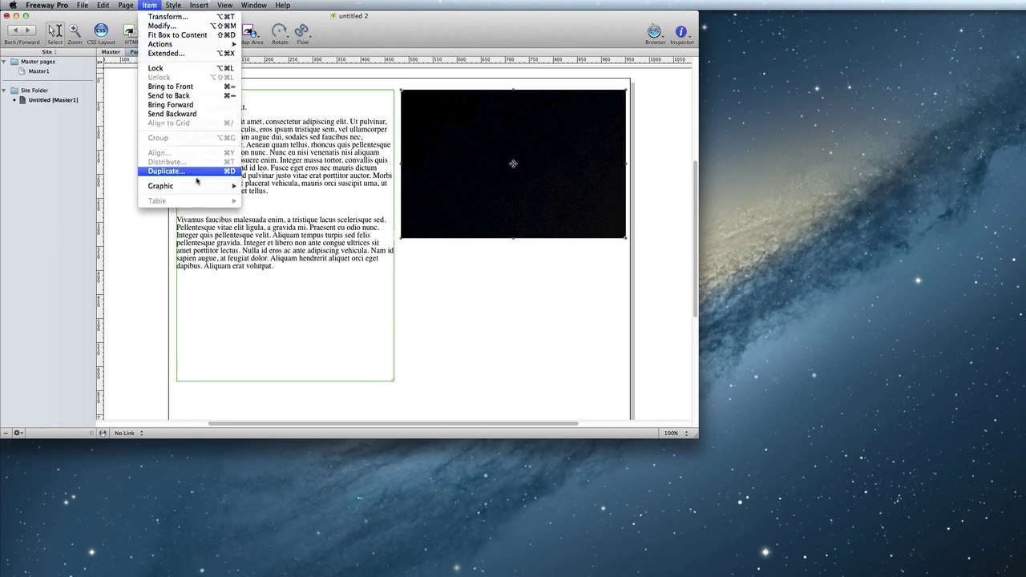
{"action": "mouse_move", "coordinate": [196, 186]}
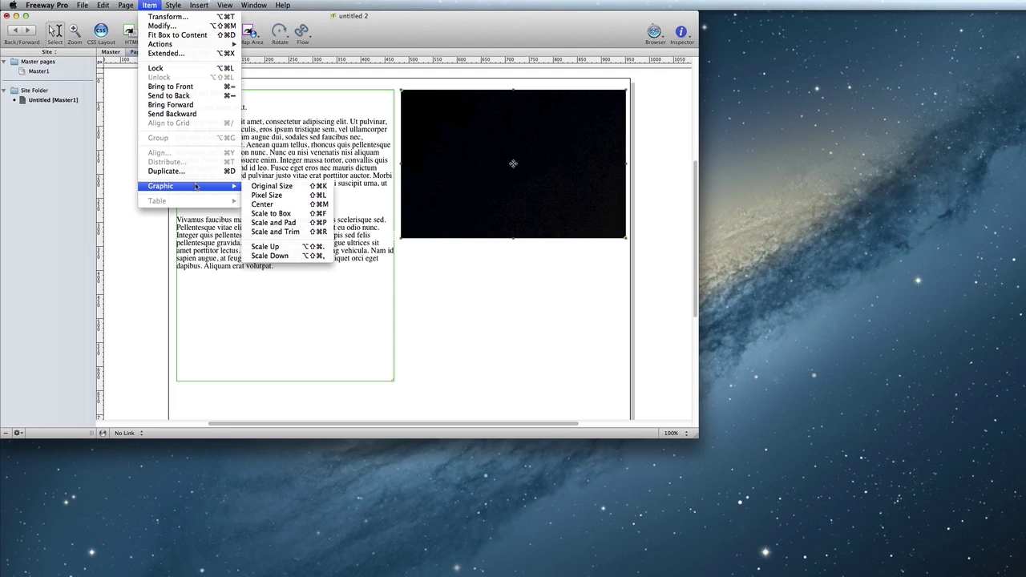
{"action": "left_click", "coordinate": [306, 224]}
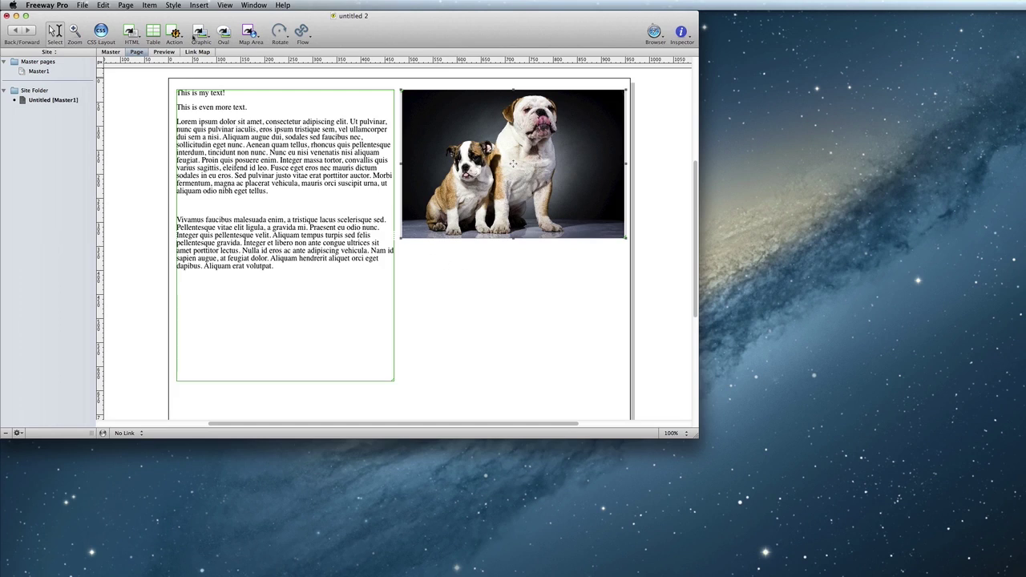
{"action": "left_click", "coordinate": [148, 6]}
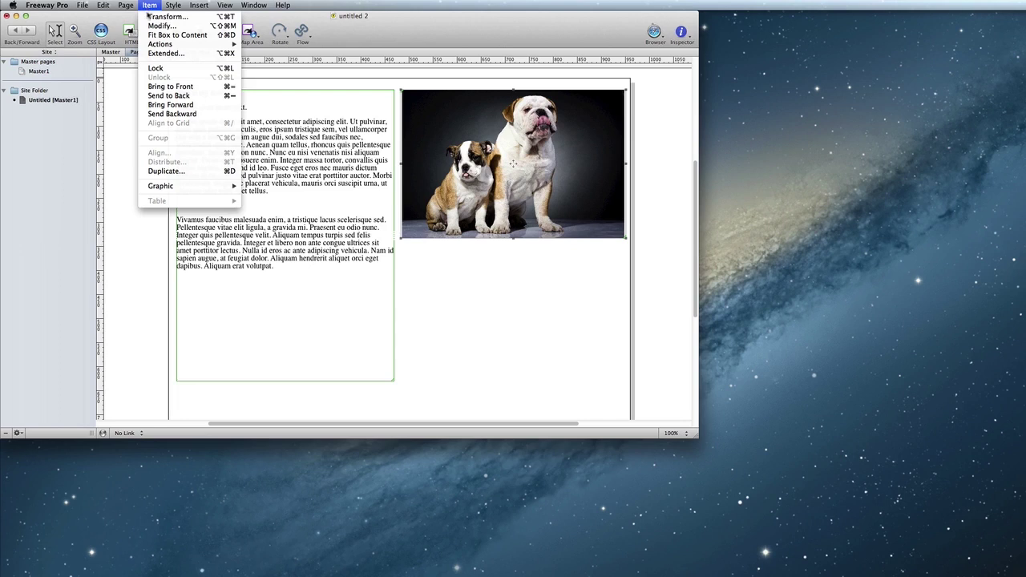
{"action": "left_click", "coordinate": [157, 36]}
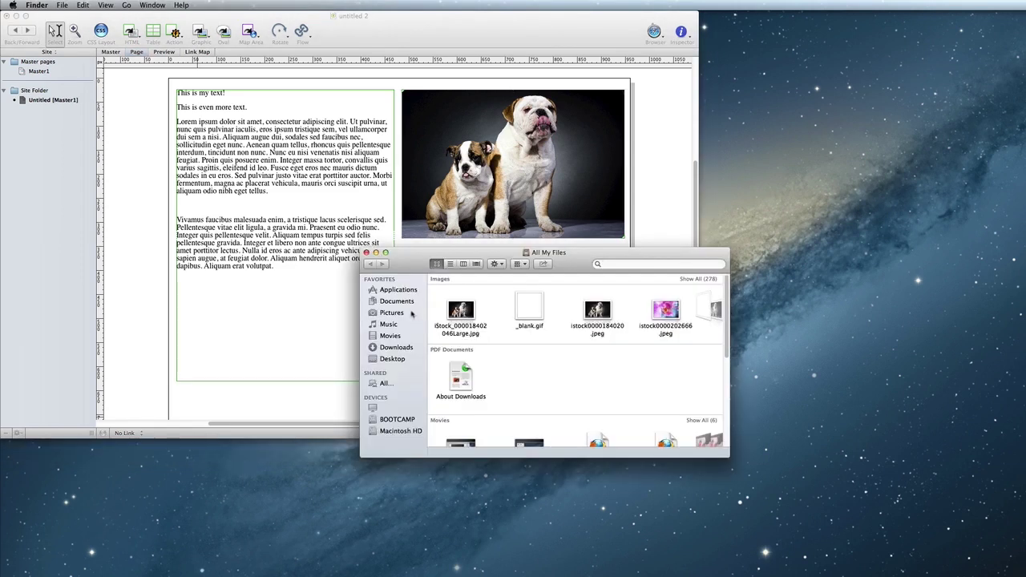
{"action": "left_click", "coordinate": [411, 313]}
{"action": "left_click", "coordinate": [403, 302]}
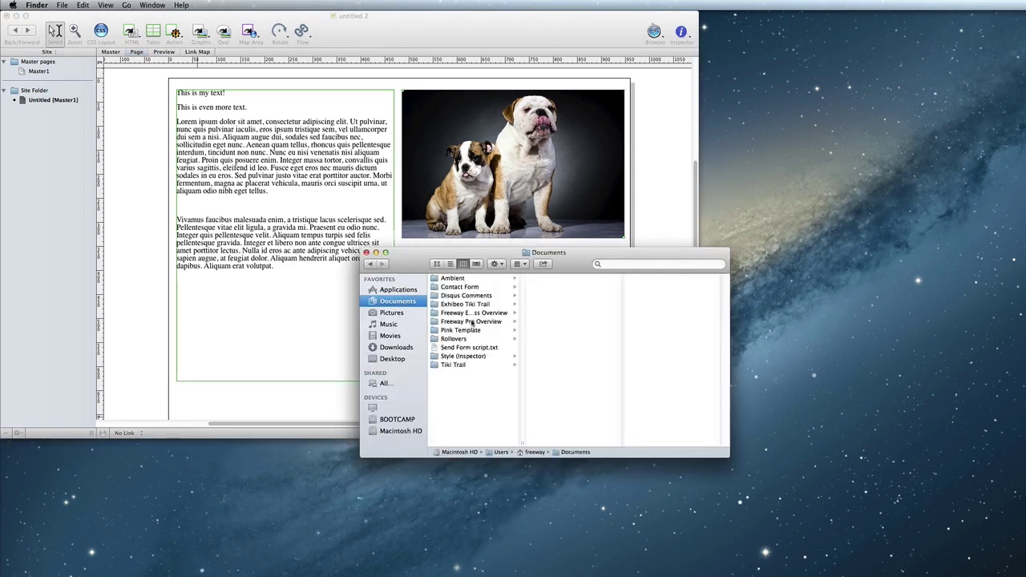
{"action": "left_click", "coordinate": [472, 322]}
{"action": "left_click", "coordinate": [558, 279]}
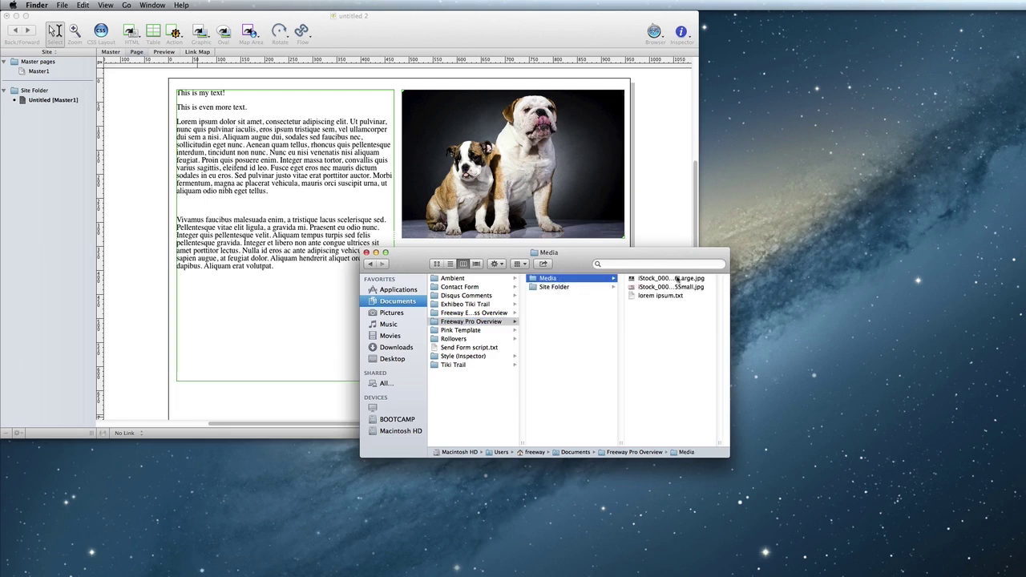
{"action": "left_click", "coordinate": [679, 287]}
{"action": "left_click_drag", "start_coordinate": [588, 287], "coordinate": [271, 340]}
{"action": "left_click", "coordinate": [366, 252]}
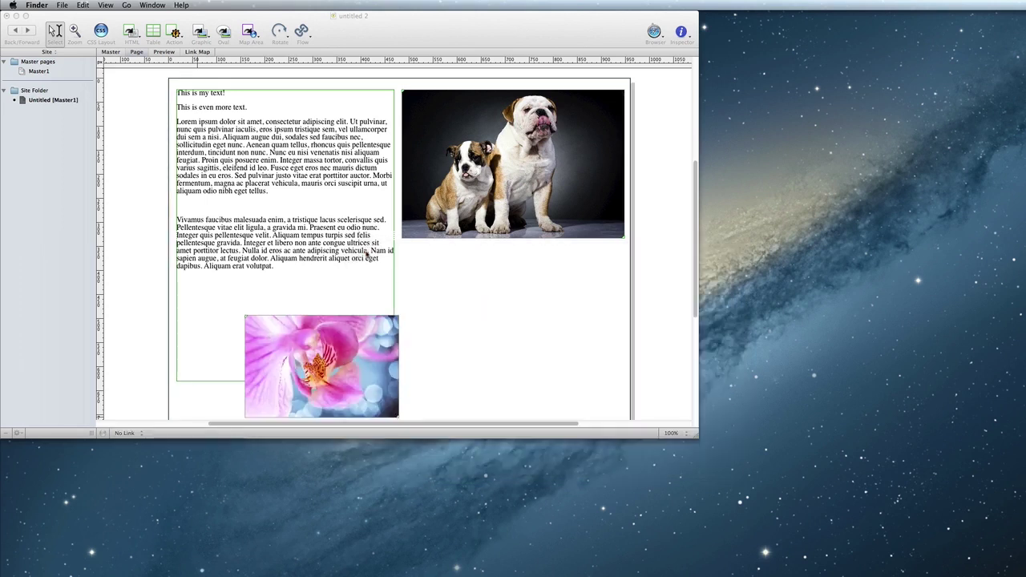
{"action": "left_click", "coordinate": [316, 386]}
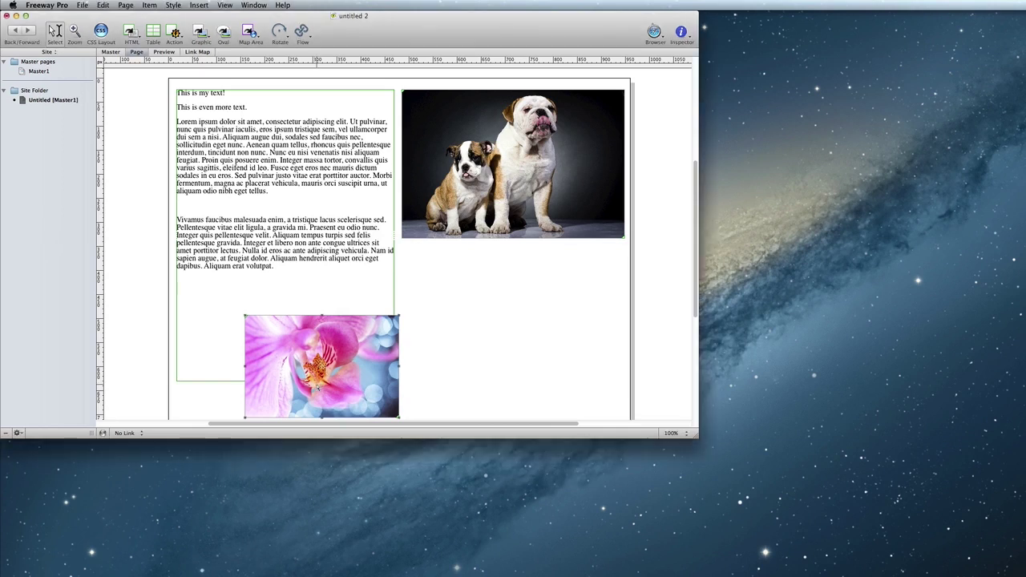
- Move the orchid picture up beneath the bulldog photo and deselect it
{"action": "left_click_drag", "start_coordinate": [316, 386], "coordinate": [484, 318]}
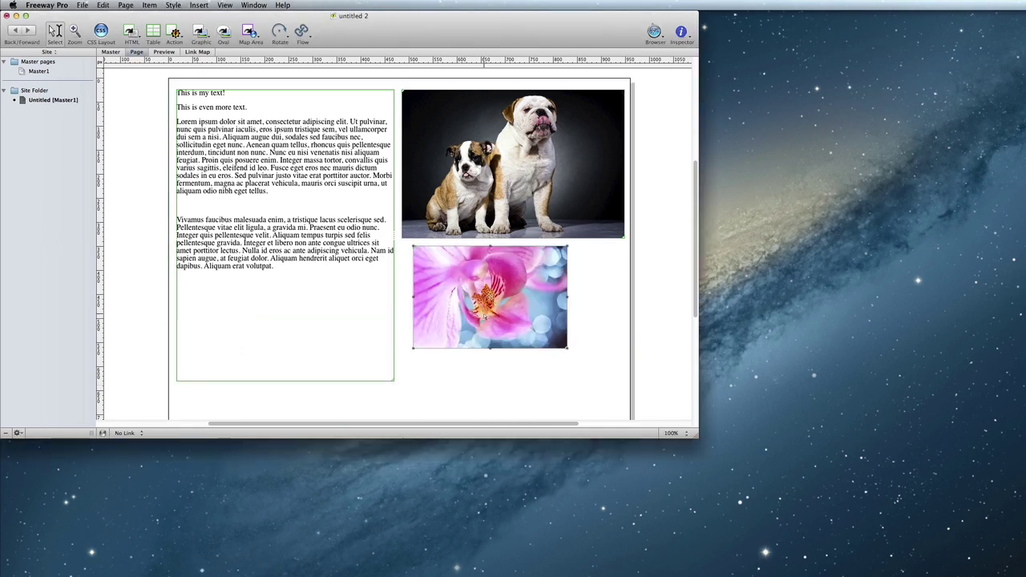
{"action": "left_click", "coordinate": [623, 313]}
{"action": "left_click", "coordinate": [164, 53]}
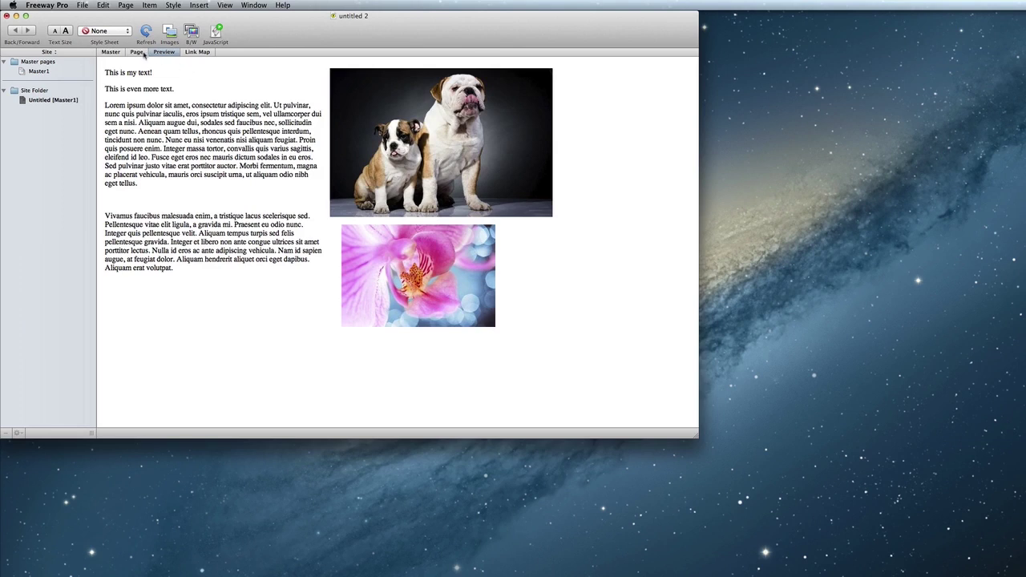
{"action": "left_click", "coordinate": [137, 53]}
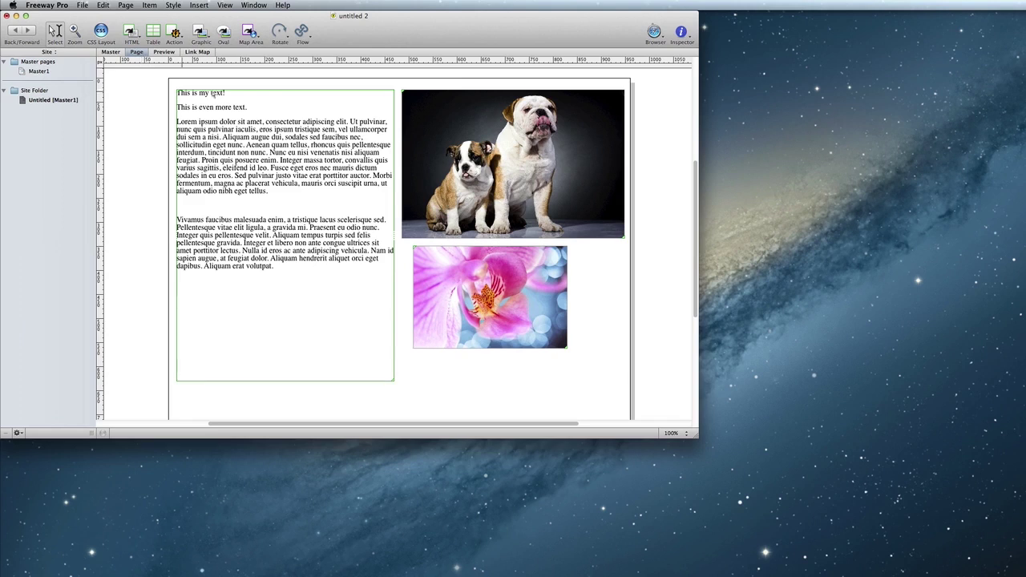
{"action": "left_click", "coordinate": [654, 34]}
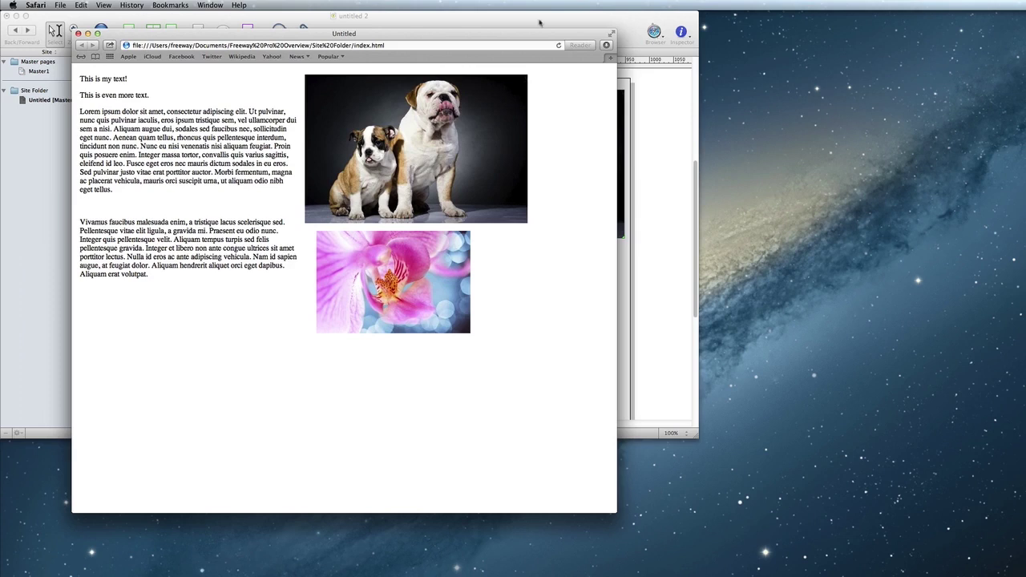
{"action": "left_click", "coordinate": [77, 34]}
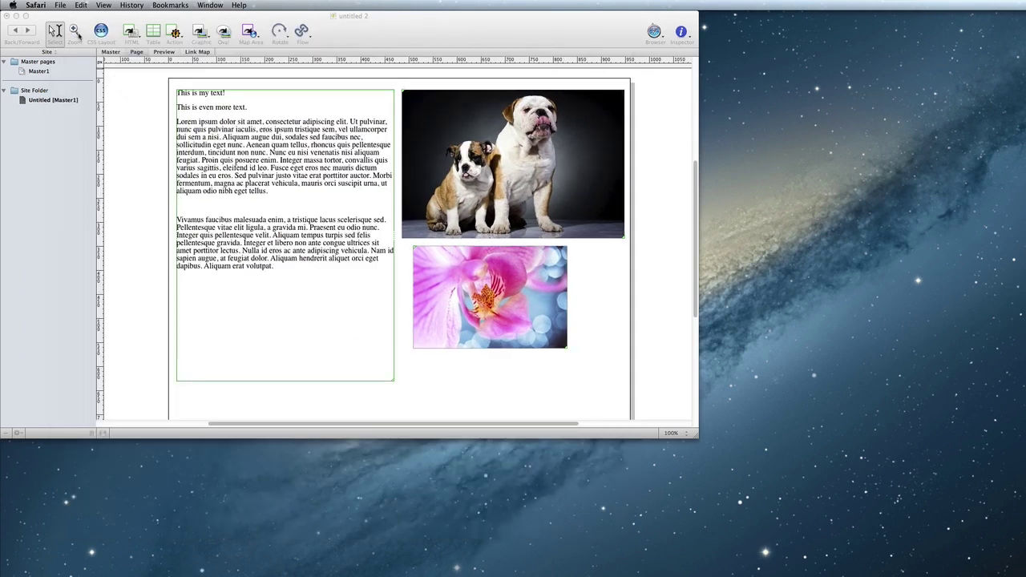
{"action": "left_click", "coordinate": [655, 32]}
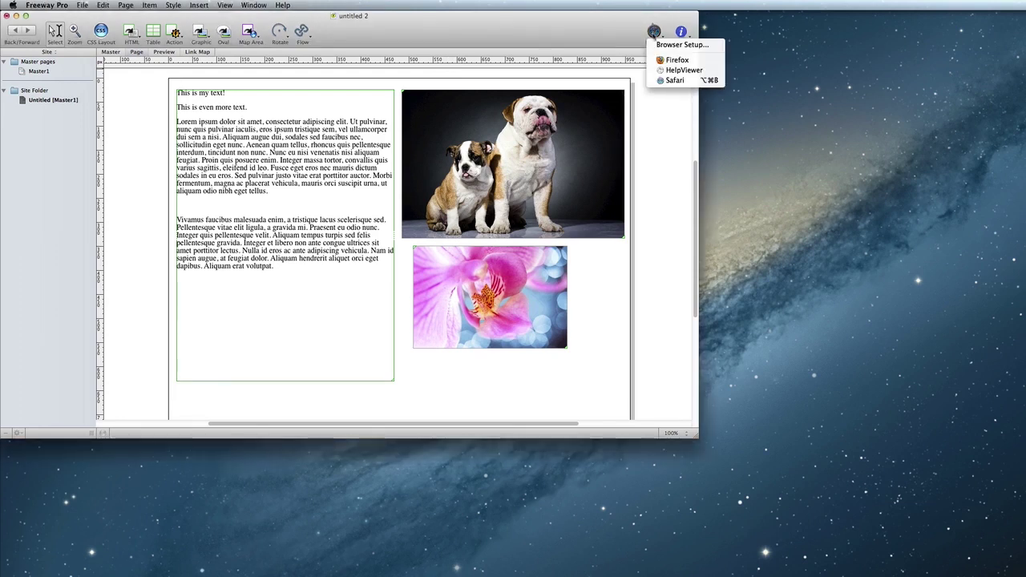
{"action": "left_click", "coordinate": [672, 60]}
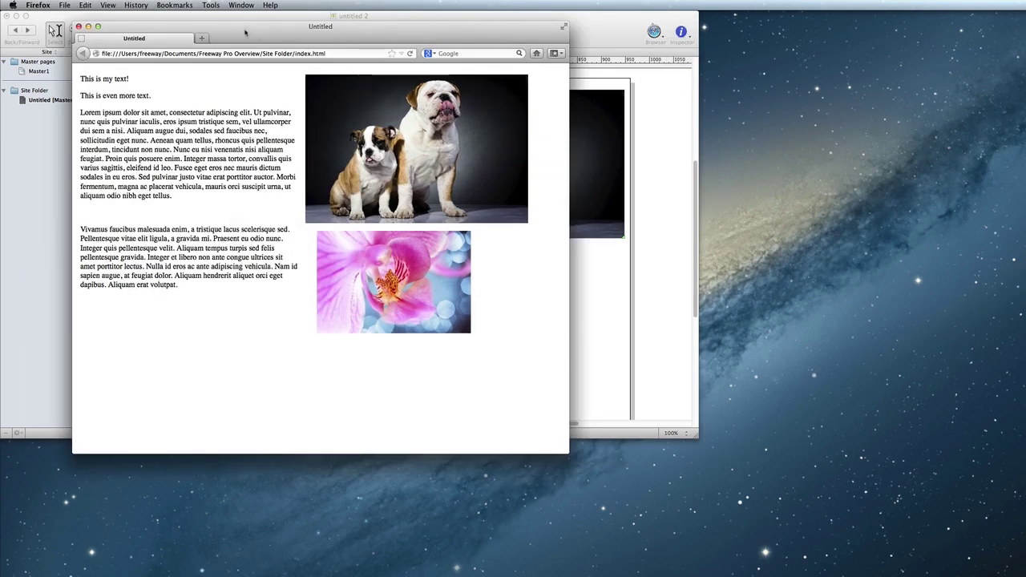
{"action": "left_click", "coordinate": [78, 27]}
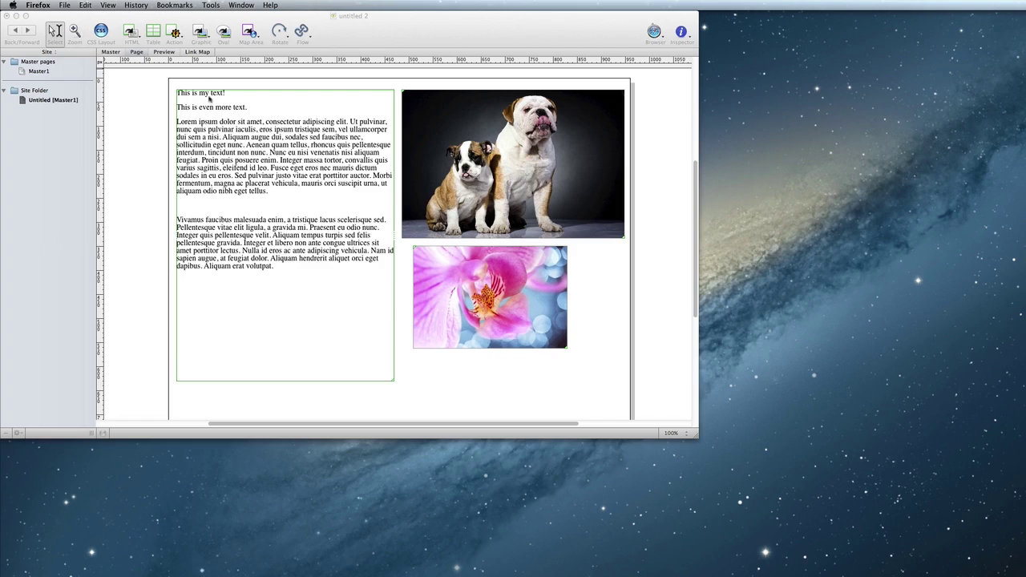
{"action": "left_click", "coordinate": [147, 156]}
{"action": "left_click", "coordinate": [84, 5]}
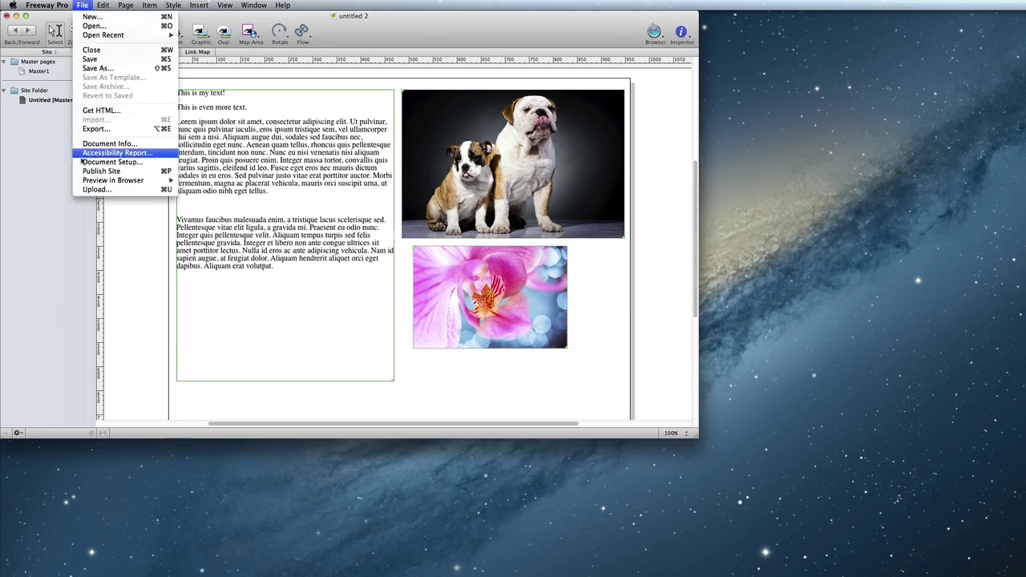
{"action": "left_click", "coordinate": [95, 189]}
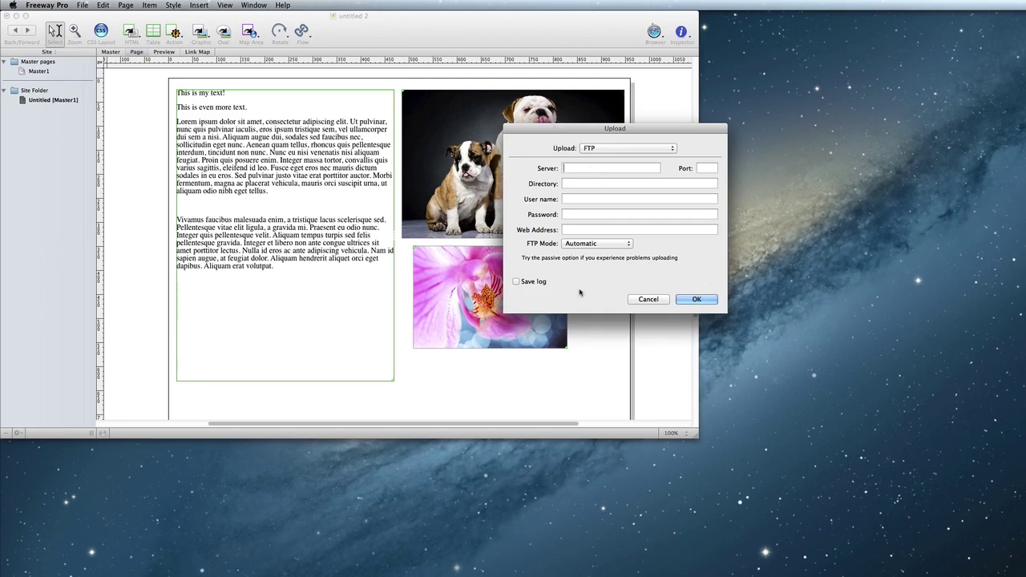
{"action": "left_click", "coordinate": [636, 300]}
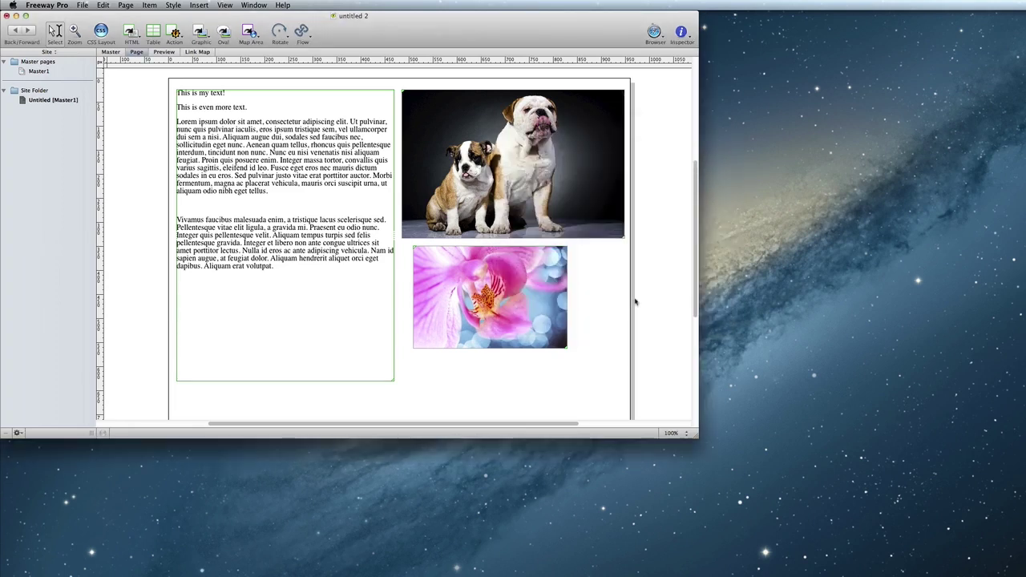